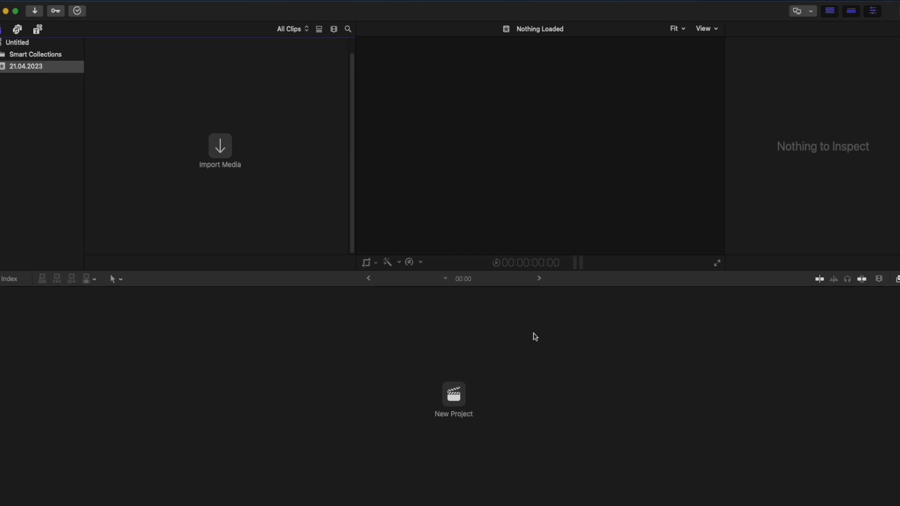
Create a new project in the 21.04.2023 event with 1080p HD video, 1920x1080 resolution and 25p rate.
{"action": "left_click", "coordinate": [455, 394]}
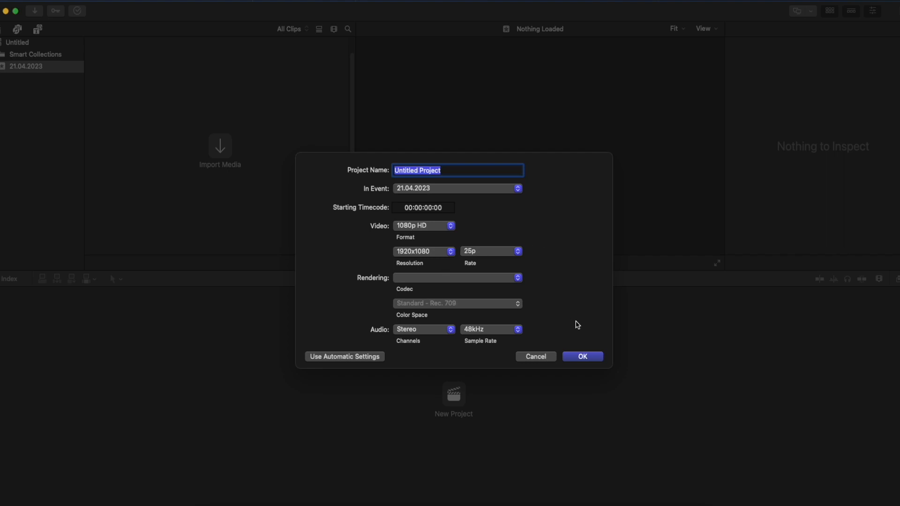
{"action": "left_click", "coordinate": [501, 253]}
{"action": "left_click", "coordinate": [497, 255]}
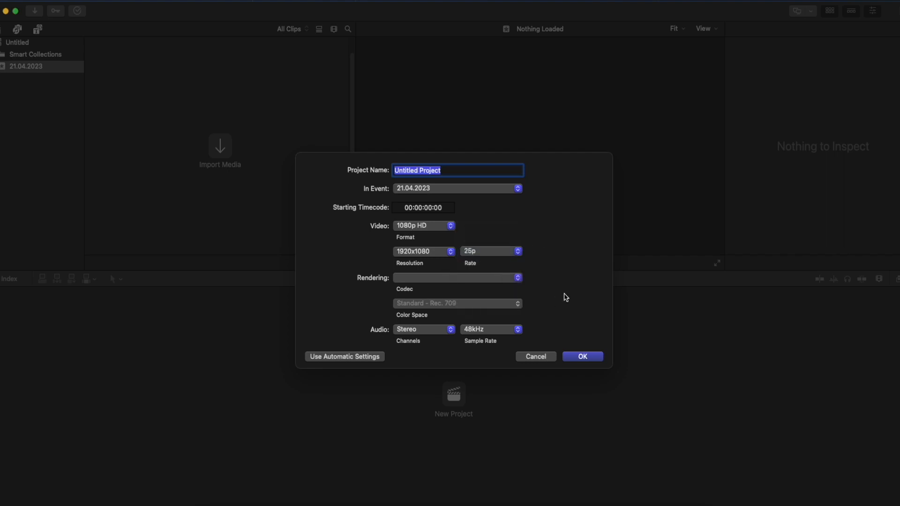
{"action": "left_click", "coordinate": [585, 358]}
Import C0007.MP4 from the Desktop folder into the 21.04.2023 event and place the clip at the start of the timeline.
{"action": "left_click", "coordinate": [35, 11]}
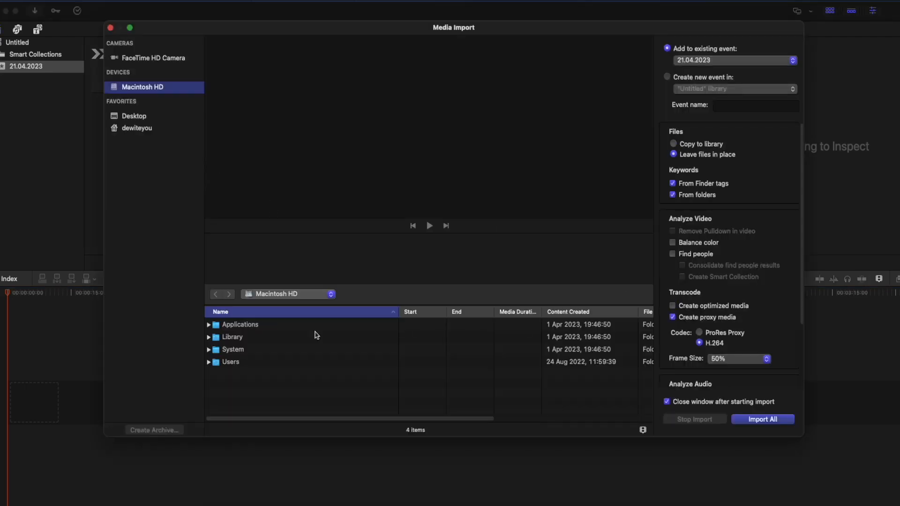
{"action": "left_click", "coordinate": [143, 116]}
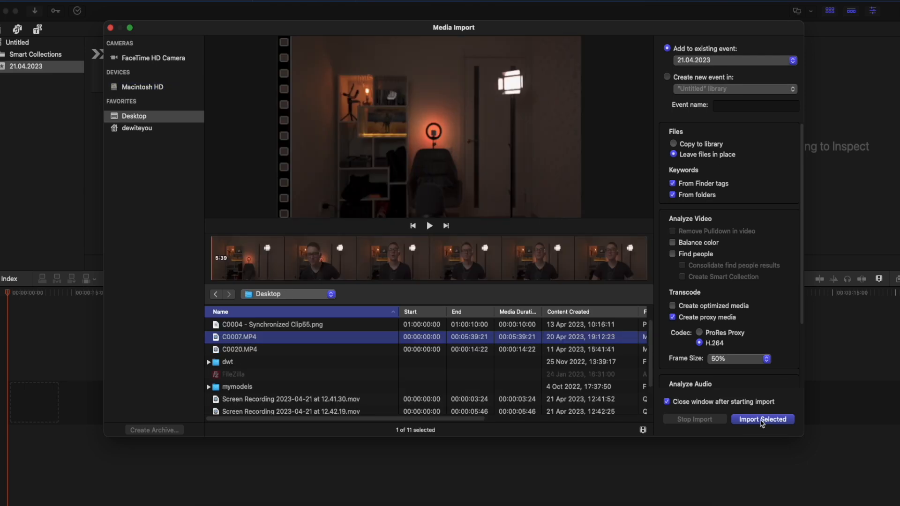
{"action": "left_click", "coordinate": [762, 419]}
{"action": "left_click_drag", "start_coordinate": [183, 241], "coordinate": [103, 377]}
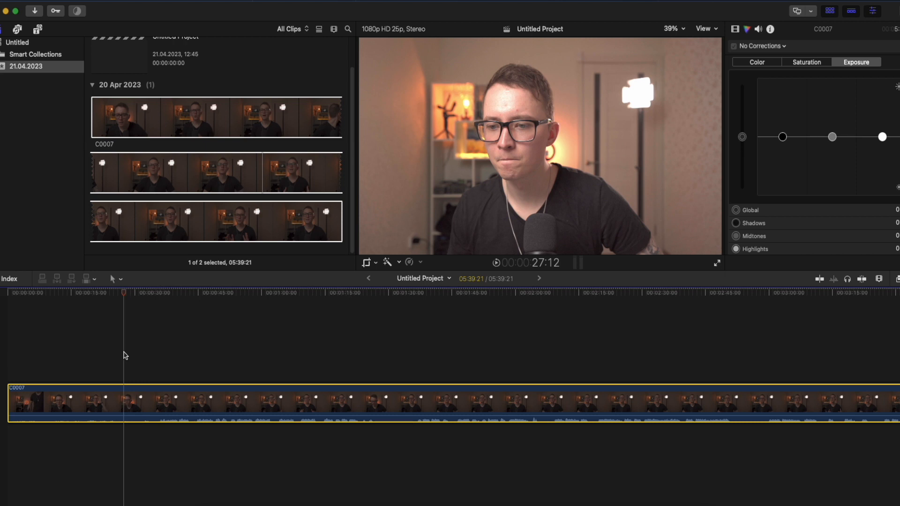
Search the effects for "lut" and apply the Custom LUT effect to the C0007 clip.
{"action": "left_click", "coordinate": [897, 279]}
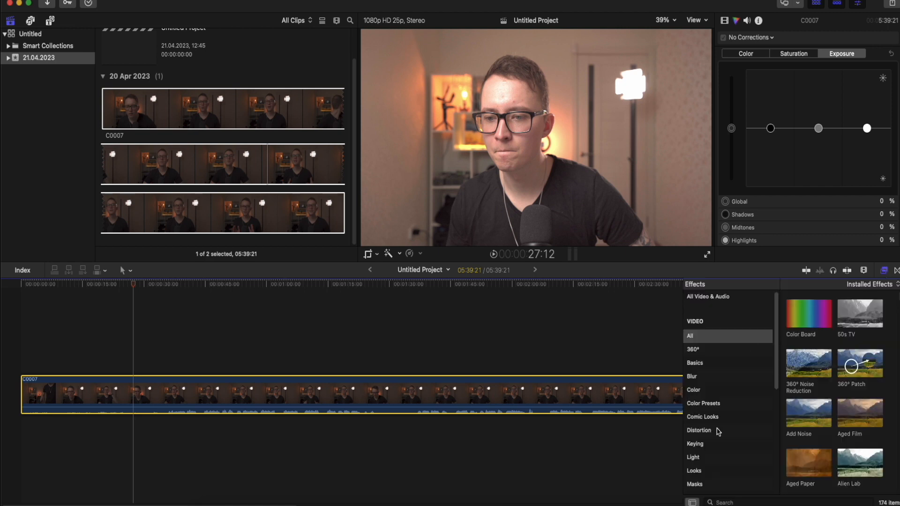
{"action": "left_click", "coordinate": [750, 502]}
{"action": "type", "text": "lut"}
{"action": "left_click_drag", "start_coordinate": [808, 313], "coordinate": [375, 384]}
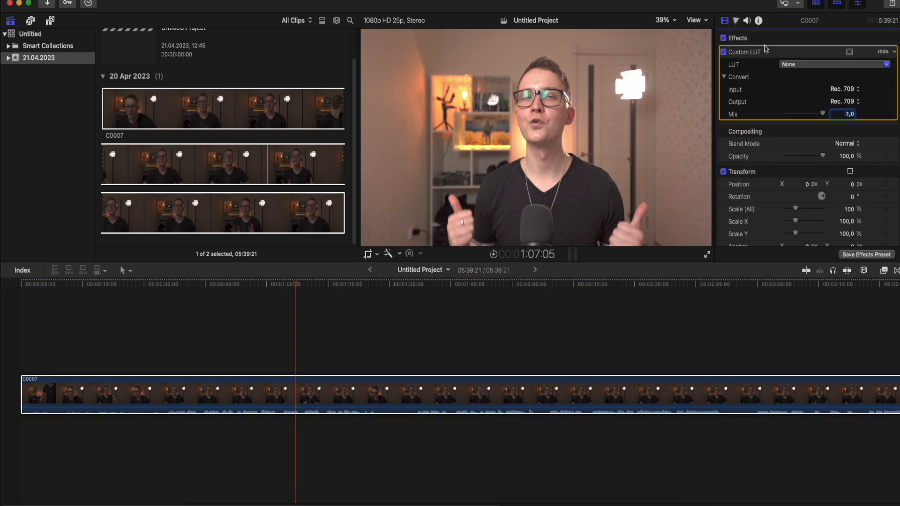
Choose My HLG3 as the LUT in the Custom LUT effect.
{"action": "left_click", "coordinate": [794, 66]}
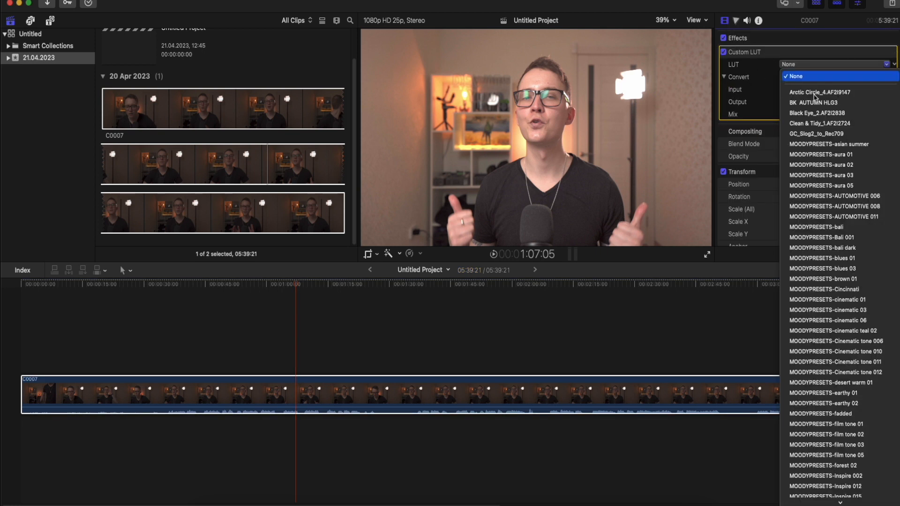
{"action": "scroll", "coordinate": [821, 187], "scroll_direction": "down", "scroll_amount": 10}
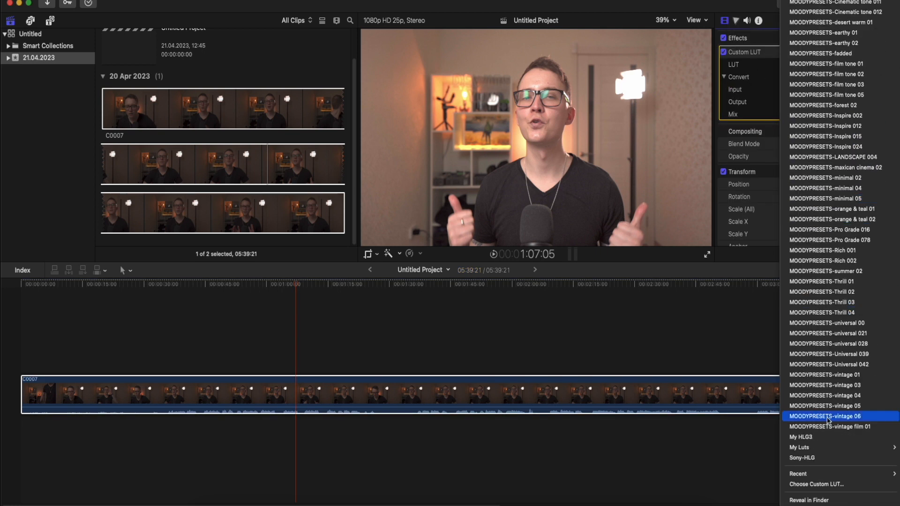
{"action": "left_click", "coordinate": [818, 437]}
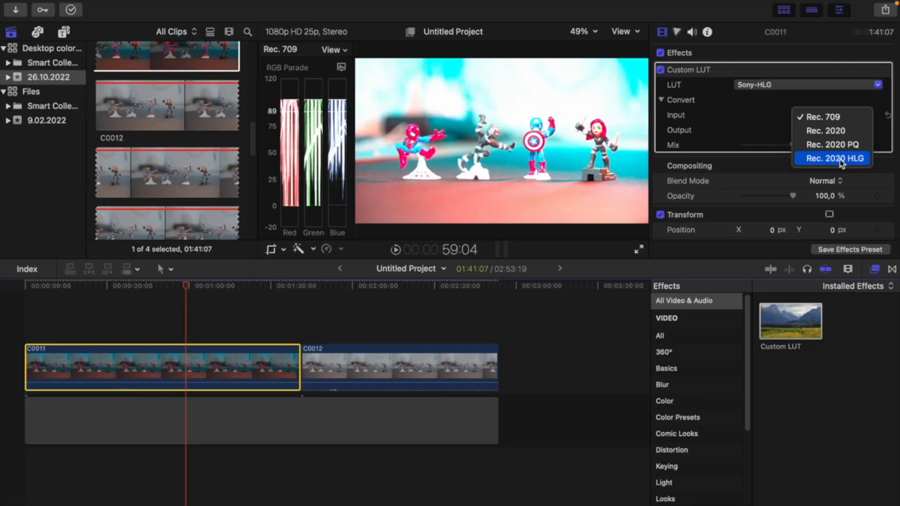
Set the Custom LUT conversion to Rec. 2020 HLG input and Rec. 709 output.
{"action": "left_click", "coordinate": [840, 160]}
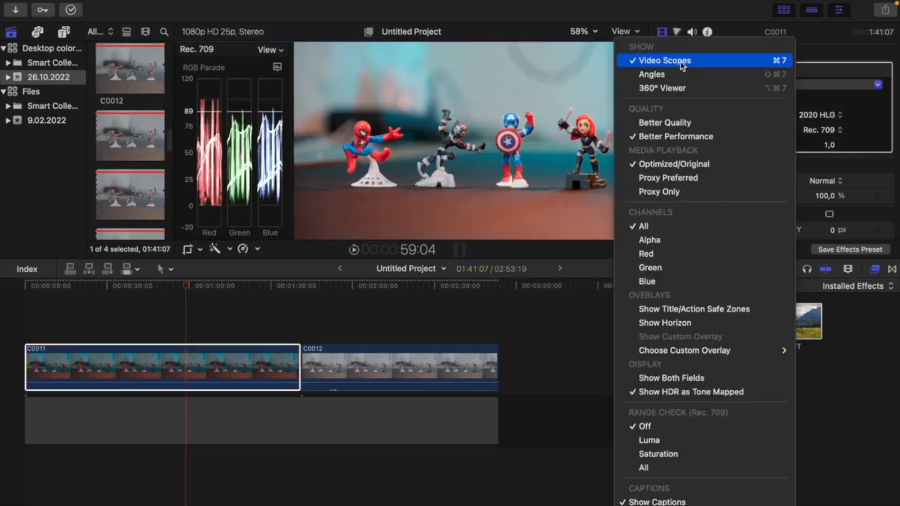
{"action": "key", "text": "Escape"}
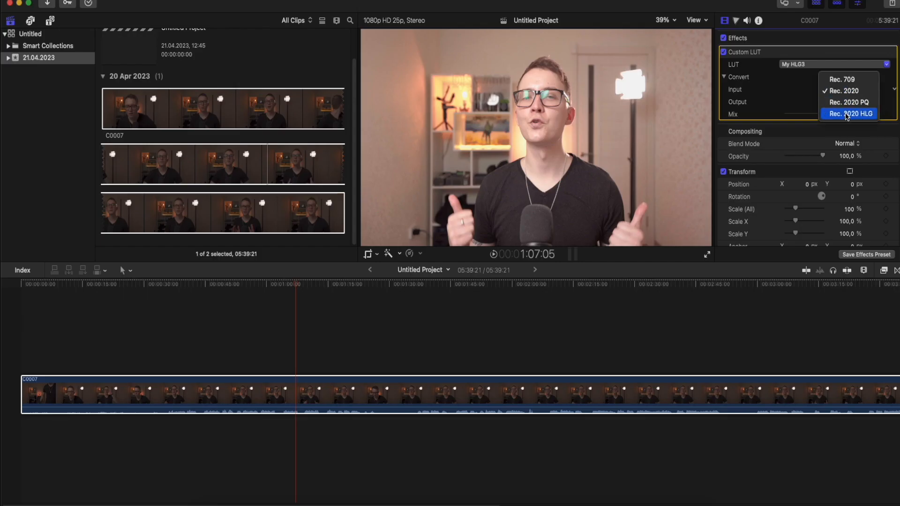
{"action": "left_click", "coordinate": [848, 114]}
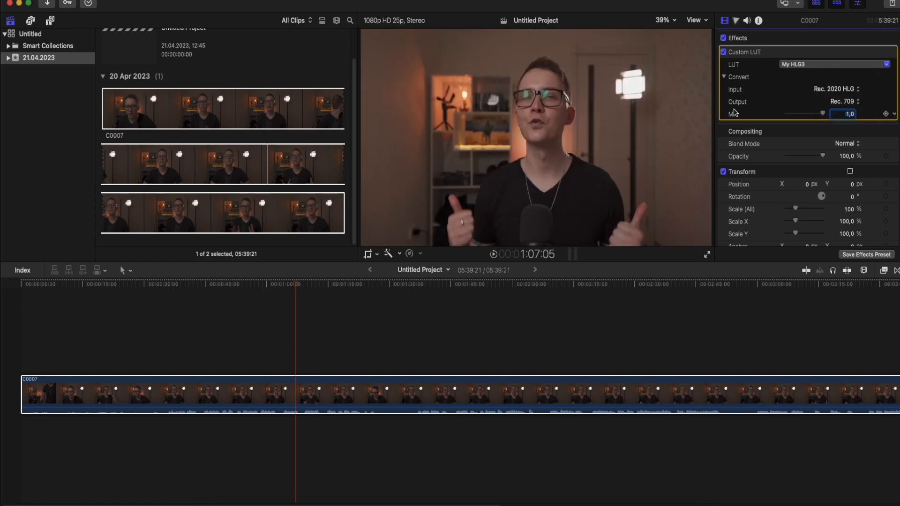
{"action": "left_click", "coordinate": [844, 102]}
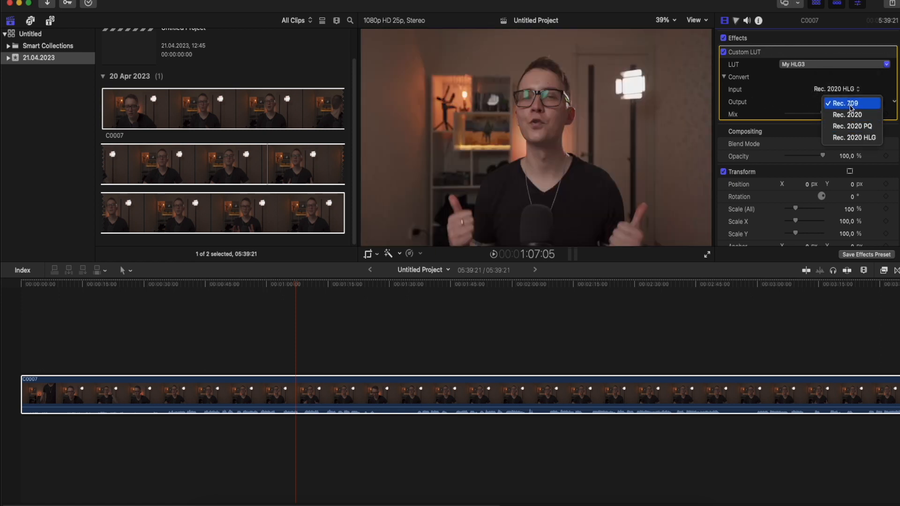
{"action": "left_click", "coordinate": [845, 104]}
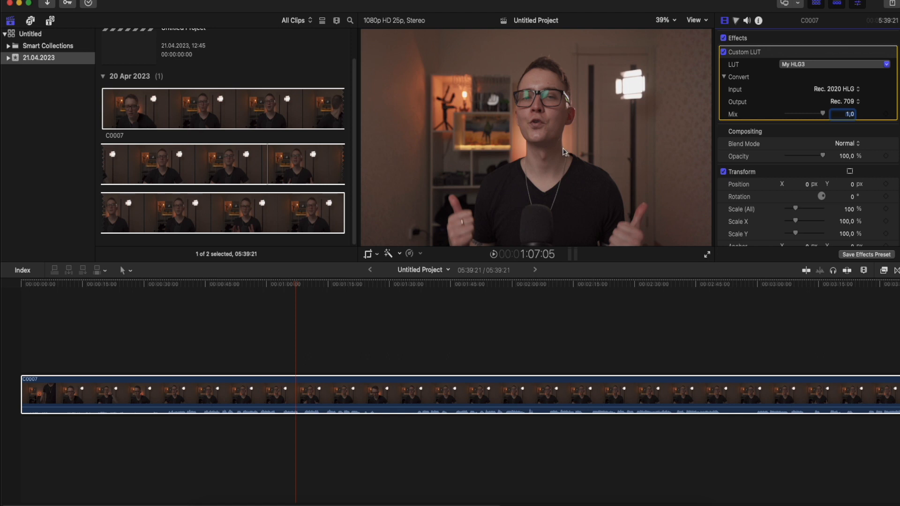
Show the video scopes beside the viewer.
{"action": "left_click", "coordinate": [695, 20]}
{"action": "left_click", "coordinate": [722, 46]}
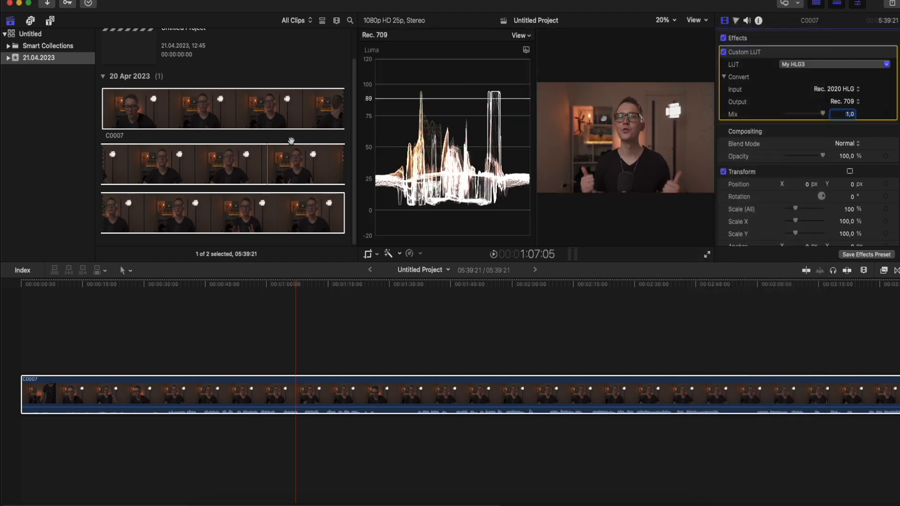
Add a Color Wheels correction to the C0007 clip and move it above Custom LUT in the effect order.
{"action": "left_click", "coordinate": [736, 21]}
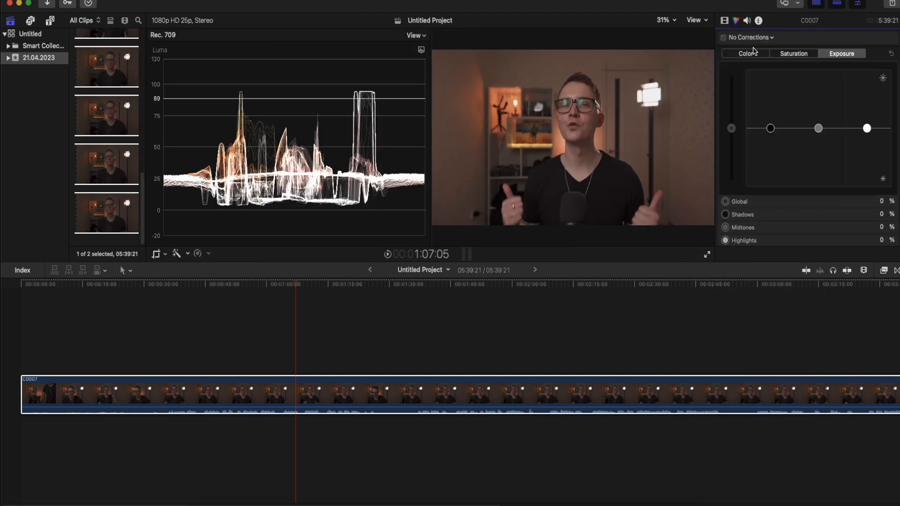
{"action": "left_click", "coordinate": [750, 37]}
{"action": "left_click", "coordinate": [755, 73]}
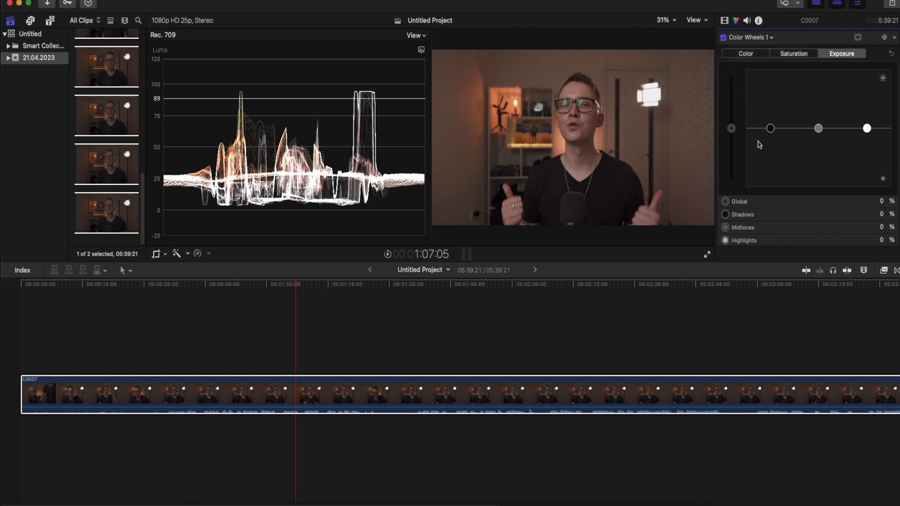
{"action": "scroll", "coordinate": [834, 169], "scroll_direction": "down", "scroll_amount": 2}
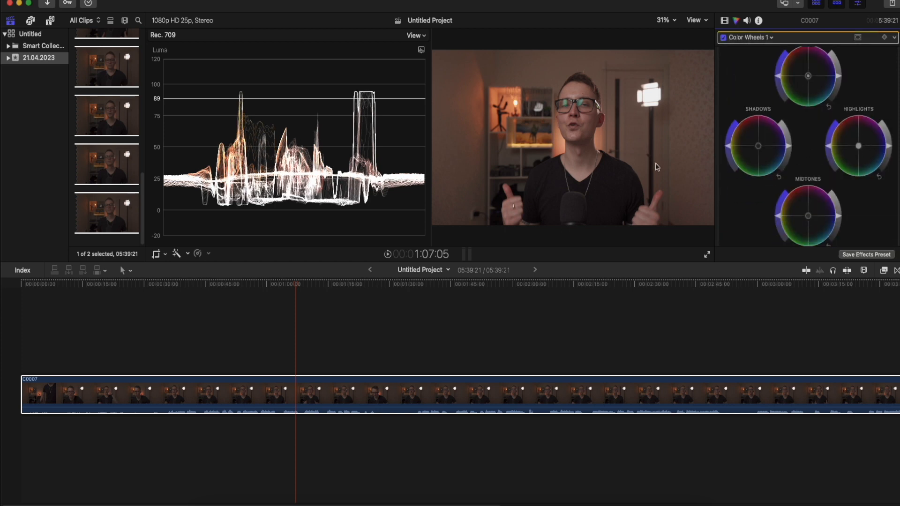
{"action": "scroll", "coordinate": [837, 110], "scroll_direction": "up", "scroll_amount": 1}
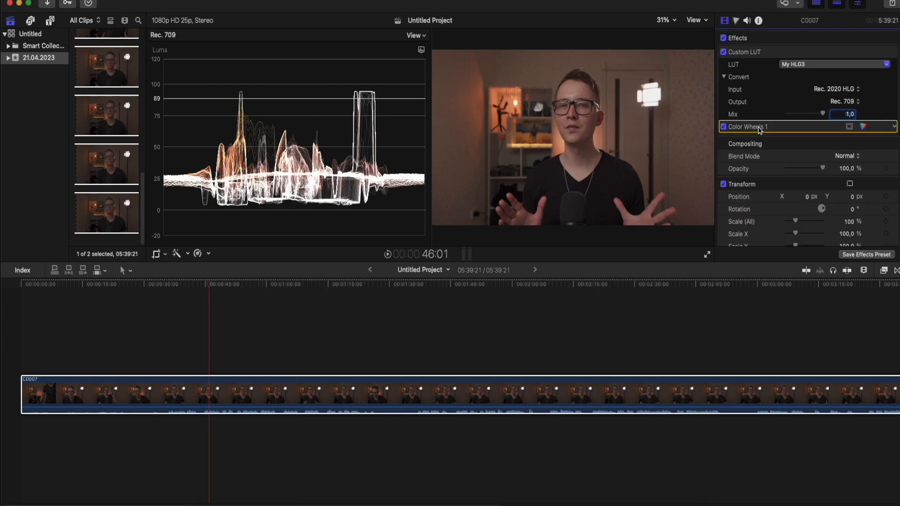
{"action": "left_click_drag", "start_coordinate": [760, 130], "coordinate": [765, 56]}
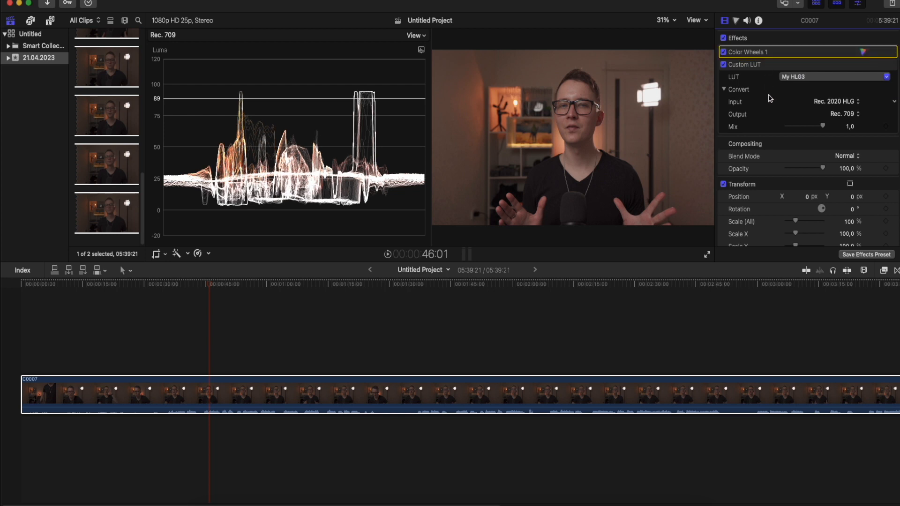
In the color wheels, raise the global brightness, lower the shadows and lift the midtones slightly.
{"action": "key", "text": "super+6"}
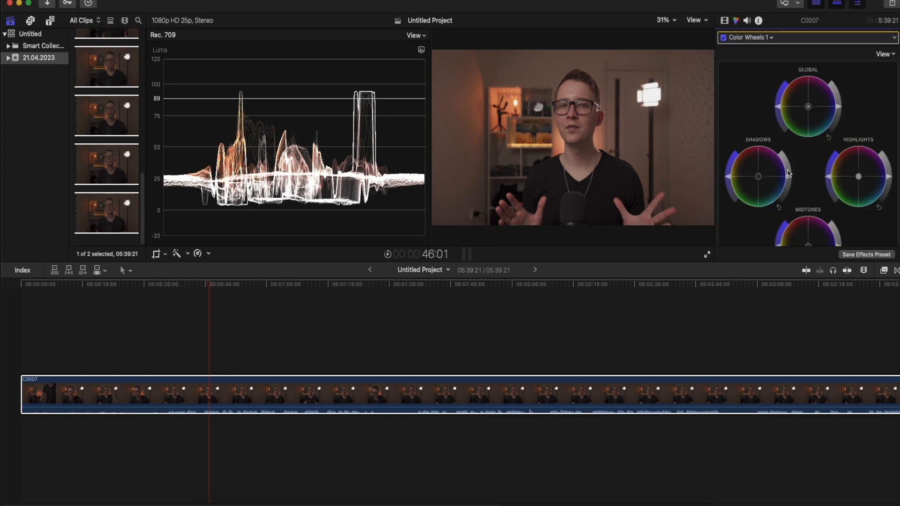
{"action": "scroll", "coordinate": [836, 109], "scroll_direction": "down", "scroll_amount": 3}
{"action": "scroll", "coordinate": [825, 97], "scroll_direction": "up", "scroll_amount": 3}
{"action": "left_click_drag", "start_coordinate": [783, 177], "coordinate": [783, 178]}
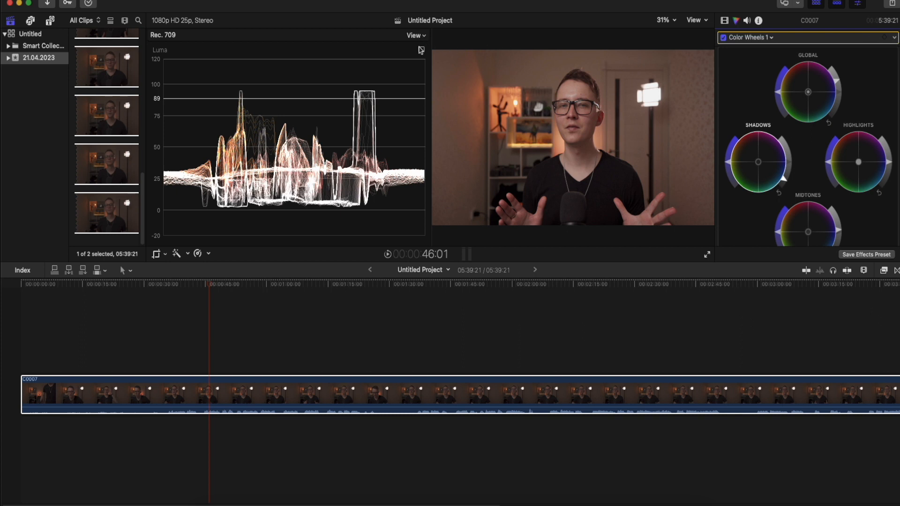
Switch the video scope from Waveform to Vectorscope and widen the scope and viewer area slightly.
{"action": "left_click", "coordinate": [421, 50]}
{"action": "left_click", "coordinate": [444, 79]}
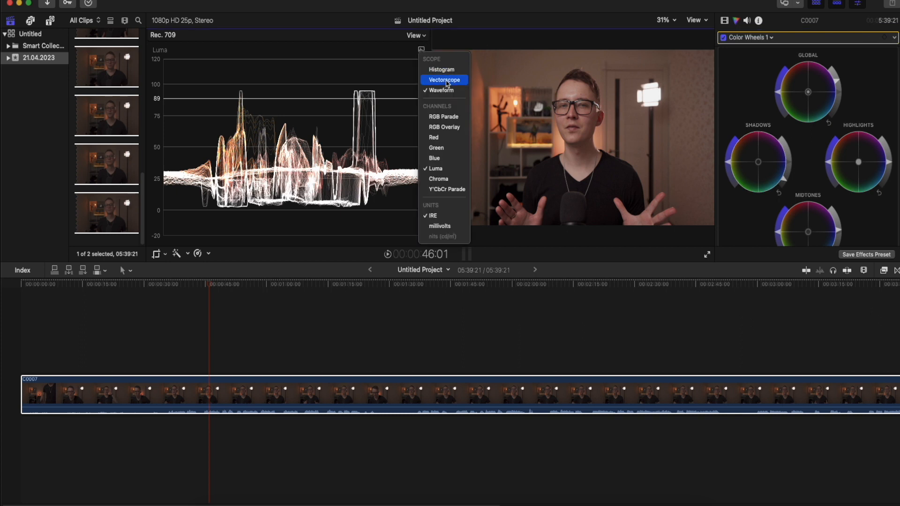
{"action": "left_click_drag", "start_coordinate": [146, 154], "coordinate": [133, 155]}
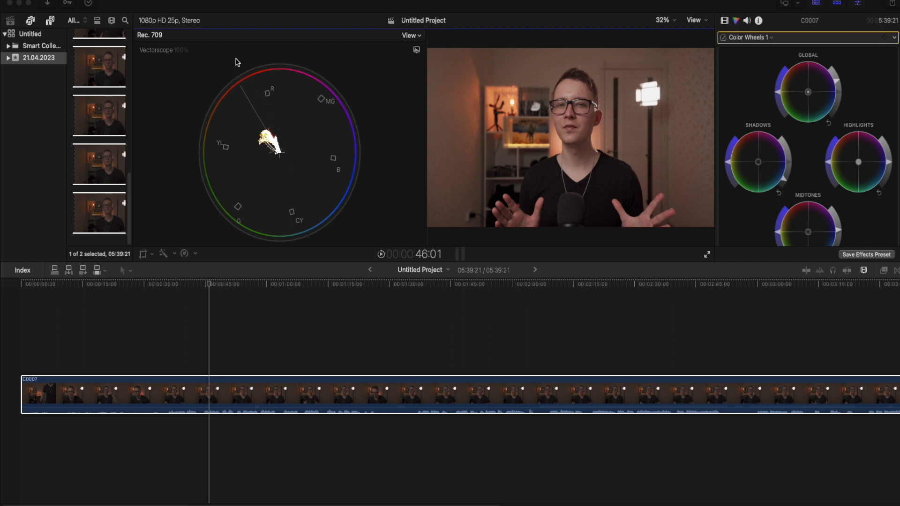
{"action": "left_click", "coordinate": [330, 118]}
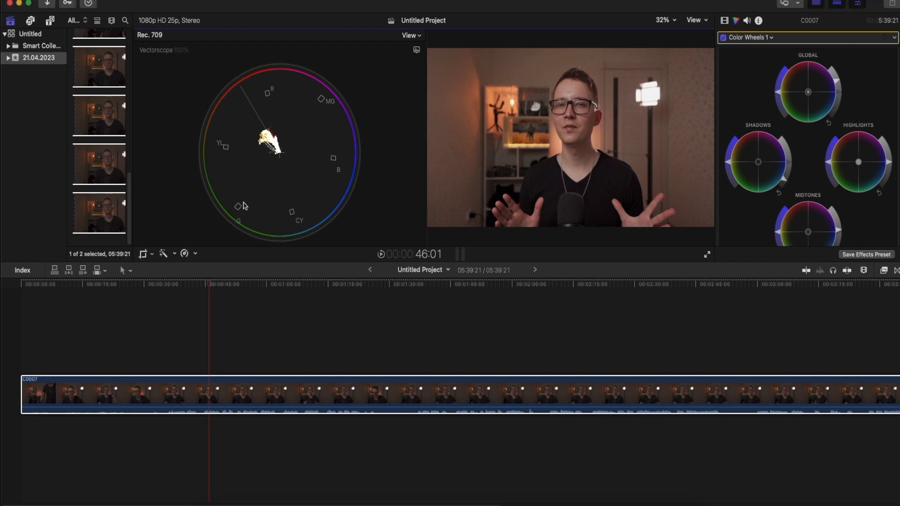
Crop the clip in Trim mode down to a small area of facial skin for checking against the vectorscope's skin tone line.
{"action": "left_click", "coordinate": [152, 254]}
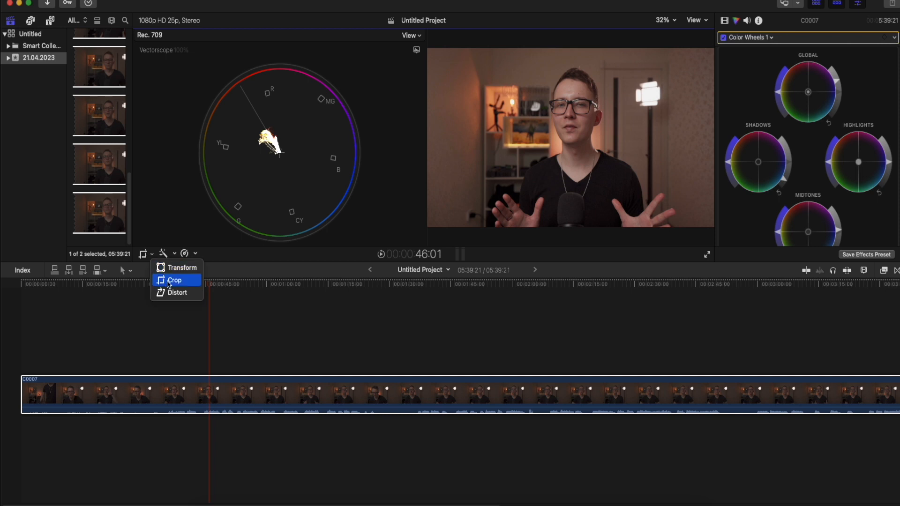
{"action": "left_click", "coordinate": [610, 182]}
{"action": "key", "text": "shift+c"}
{"action": "left_click_drag", "start_coordinate": [428, 227], "coordinate": [558, 123]}
{"action": "left_click_drag", "start_coordinate": [712, 123], "coordinate": [592, 123]}
{"action": "left_click_drag", "start_coordinate": [575, 49], "coordinate": [574, 87]}
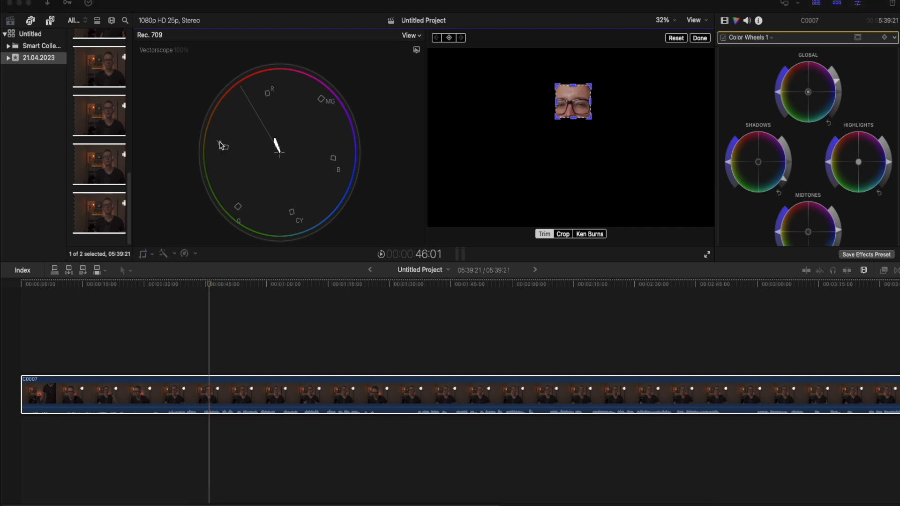
{"action": "left_click", "coordinate": [309, 140]}
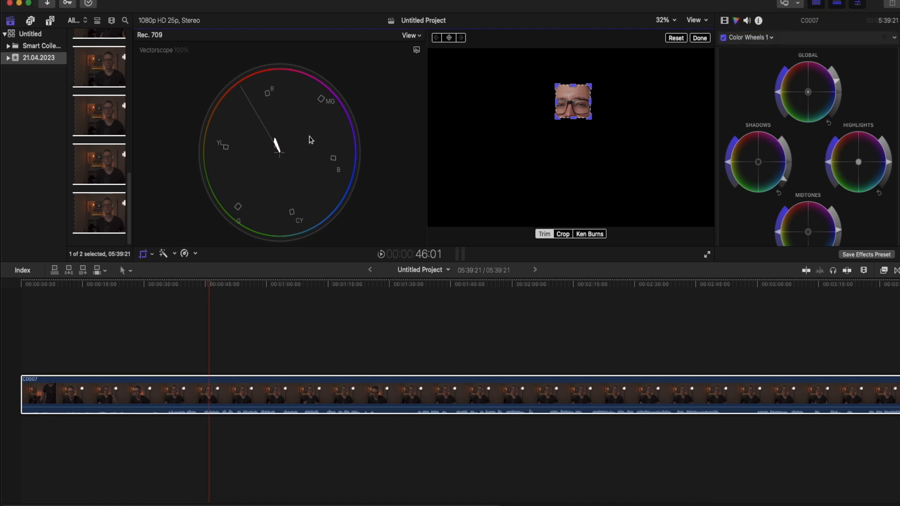
Add a Hue/Saturation Curves correction, tighten the crop to the forehead and shift the whole Hue vs Hue curve slightly towards the skin tone line.
{"action": "left_click", "coordinate": [765, 37]}
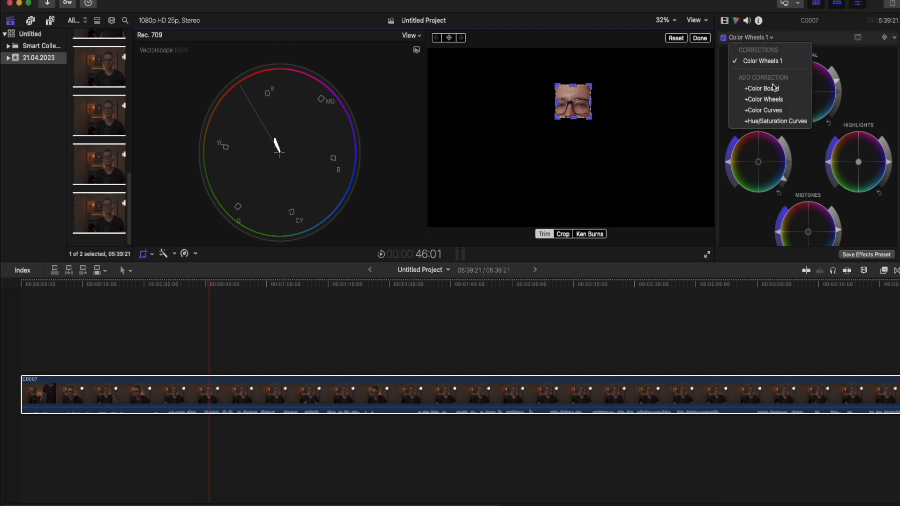
{"action": "left_click", "coordinate": [771, 121]}
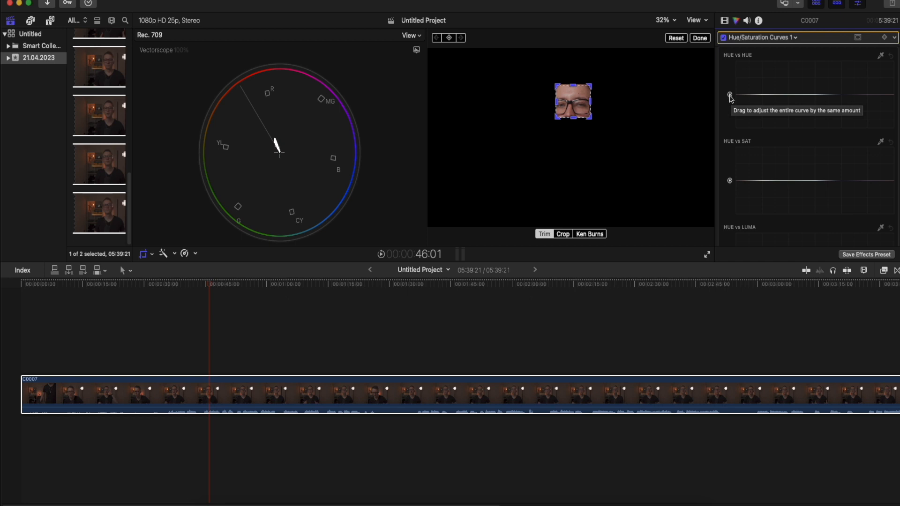
{"action": "left_click_drag", "start_coordinate": [730, 95], "coordinate": [730, 96]}
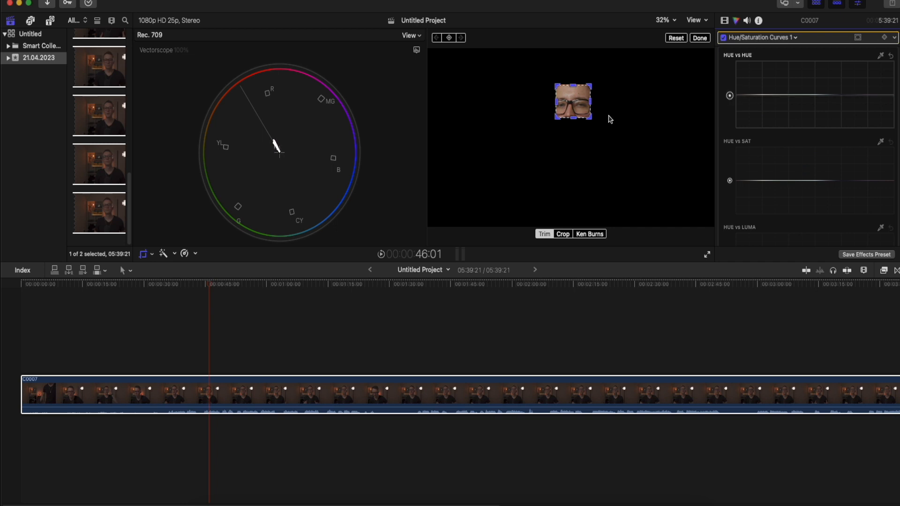
{"action": "left_click_drag", "start_coordinate": [591, 119], "coordinate": [587, 98]}
{"action": "left_click_drag", "start_coordinate": [730, 95], "coordinate": [729, 95]}
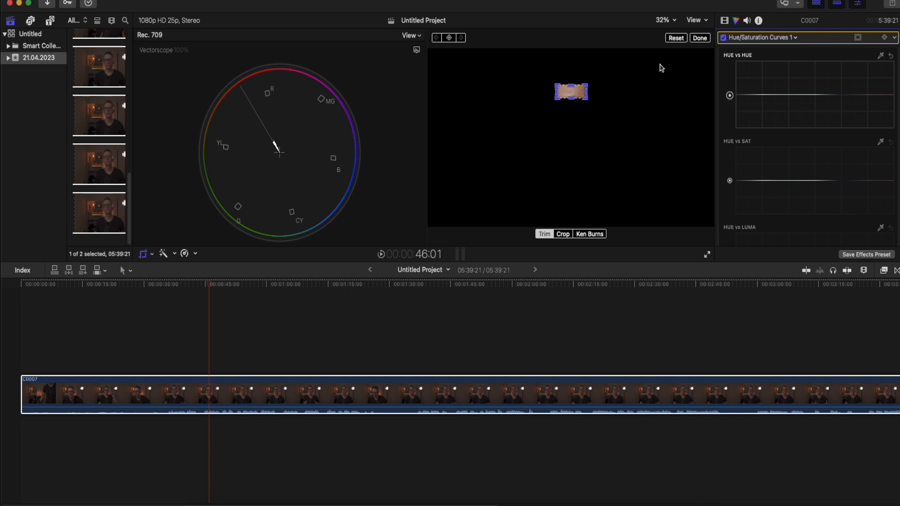
Reset the crop to the full frame and finish cropping.
{"action": "left_click", "coordinate": [674, 38]}
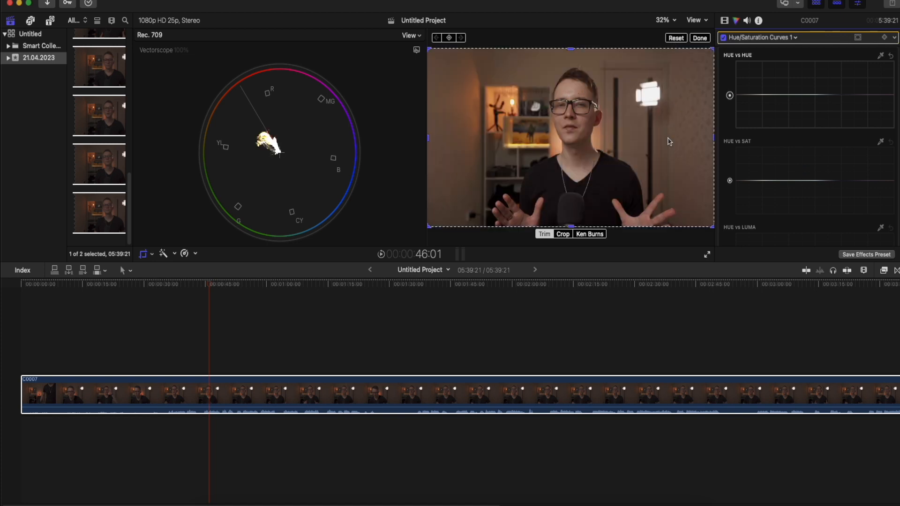
{"action": "left_click", "coordinate": [699, 38]}
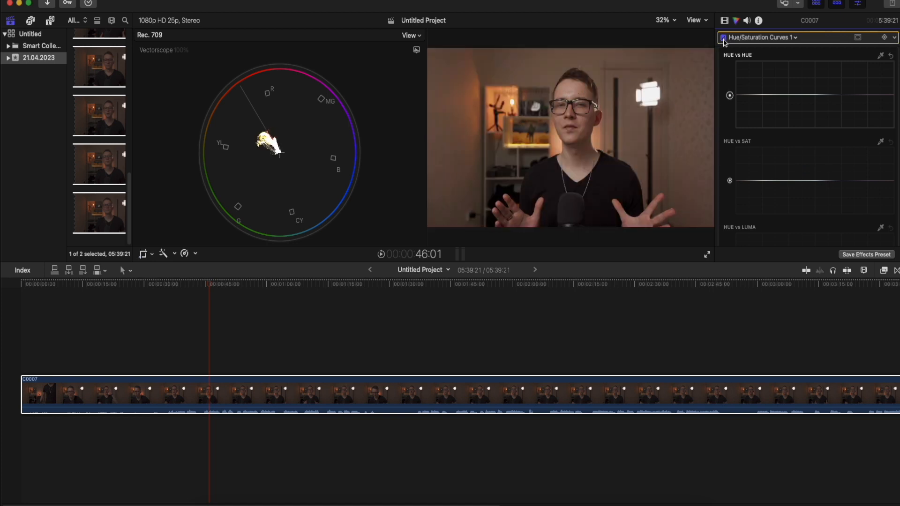
Compare the image with and without the Hue/Saturation Curves correction, and slightly raise the sampled skin colour on the Hue vs Sat curve.
{"action": "left_click", "coordinate": [723, 38]}
{"action": "left_click", "coordinate": [723, 38]}
{"action": "left_click", "coordinate": [881, 141]}
{"action": "left_click", "coordinate": [564, 86]}
{"action": "mouse_move", "coordinate": [743, 183]}
{"action": "left_mouse_down"}
{"action": "mouse_move", "coordinate": [745, 190]}
{"action": "mouse_move", "coordinate": [740, 182]}
{"action": "left_mouse_up"}
{"action": "key", "text": "super+z"}
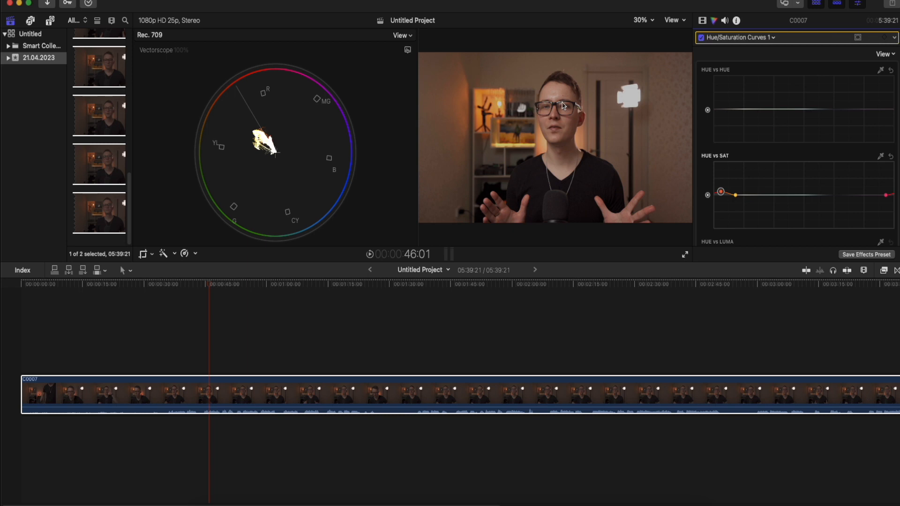
Crop the clip in Trim mode down to the face and switch the video scope to a Luma Waveform.
{"action": "left_click", "coordinate": [585, 140]}
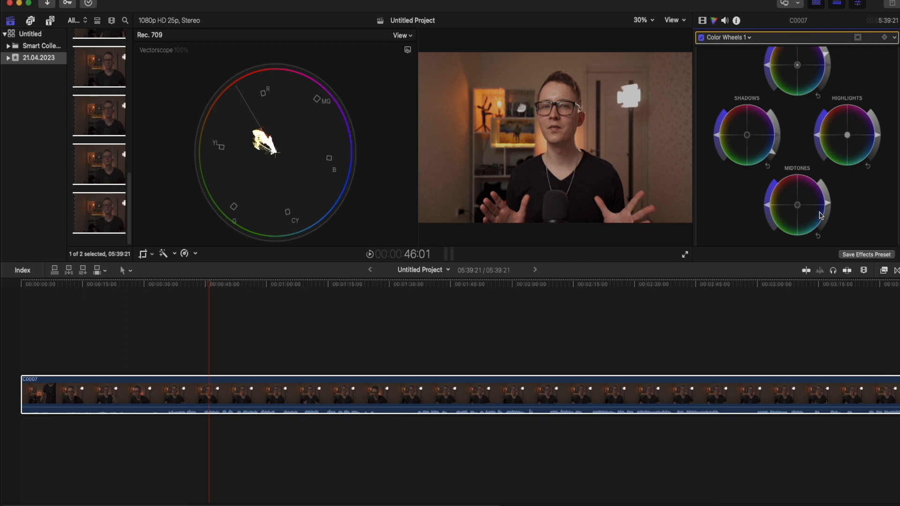
{"action": "key", "text": "shift+c"}
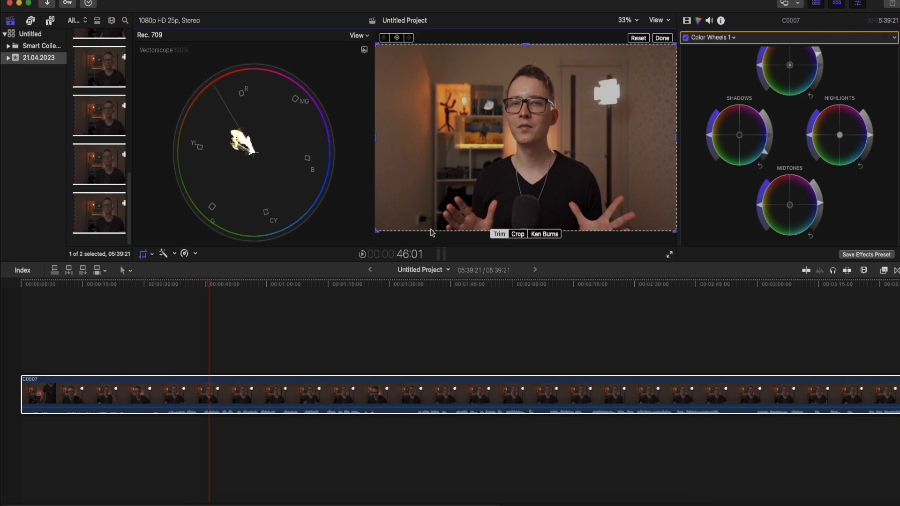
{"action": "left_click_drag", "start_coordinate": [388, 227], "coordinate": [511, 138]}
{"action": "left_click_drag", "start_coordinate": [674, 46], "coordinate": [546, 82]}
{"action": "left_click_drag", "start_coordinate": [363, 48], "coordinate": [377, 70]}
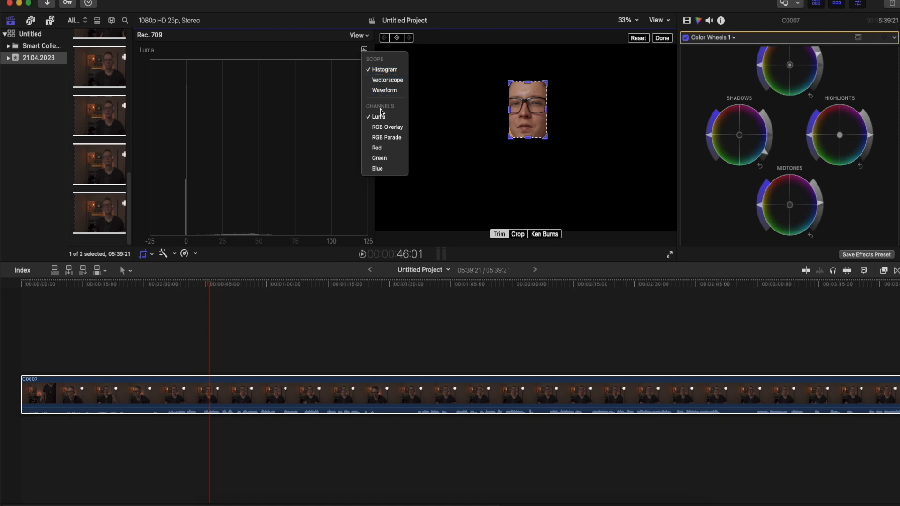
{"action": "left_click", "coordinate": [388, 92]}
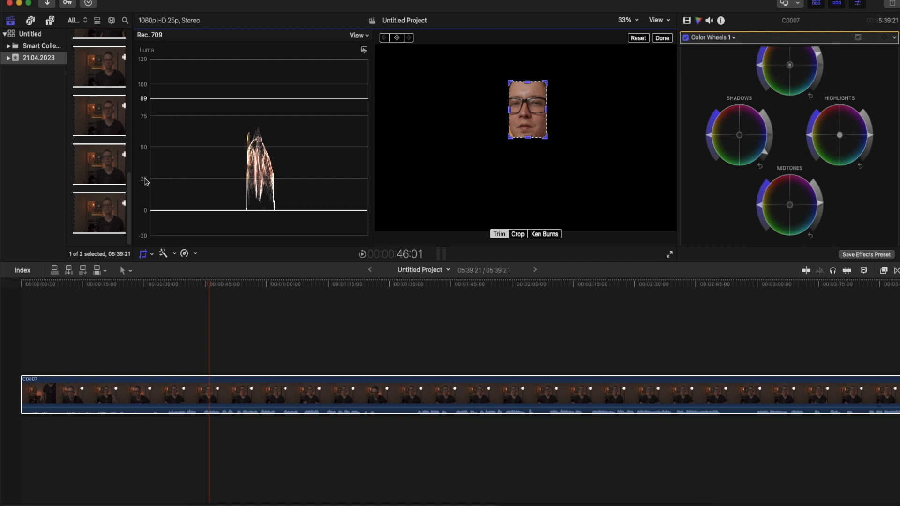
Brighten the Color Wheels 1 midtones slightly, check the forehead alone on the waveform, and restore the full-frame crop.
{"action": "left_click_drag", "start_coordinate": [823, 207], "coordinate": [817, 199]}
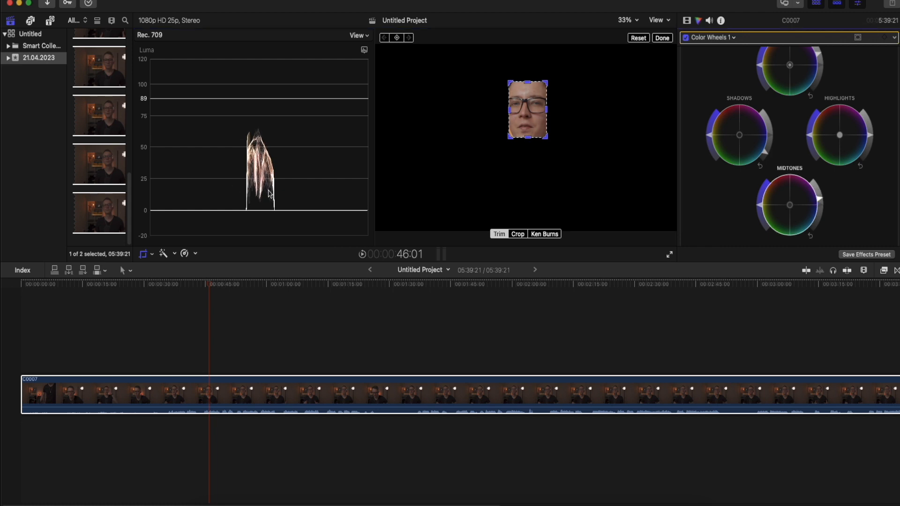
{"action": "left_click_drag", "start_coordinate": [545, 137], "coordinate": [543, 98]}
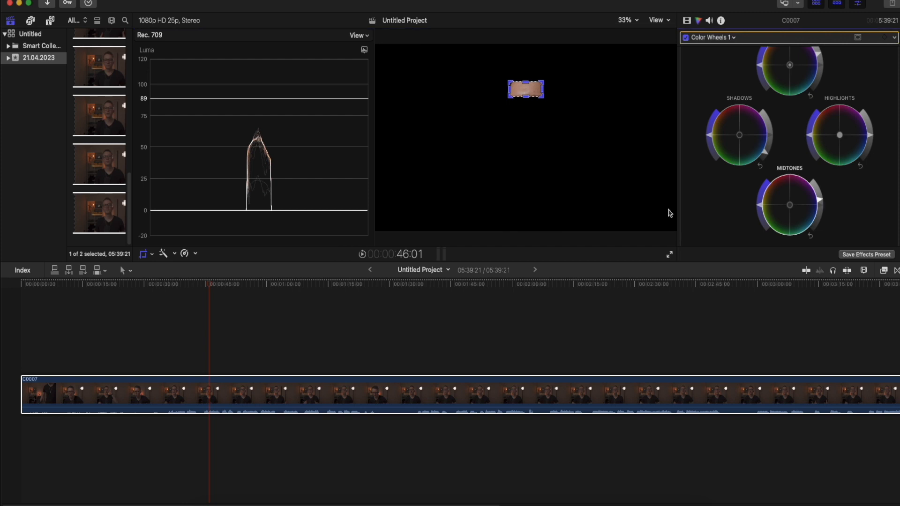
{"action": "left_click", "coordinate": [639, 38]}
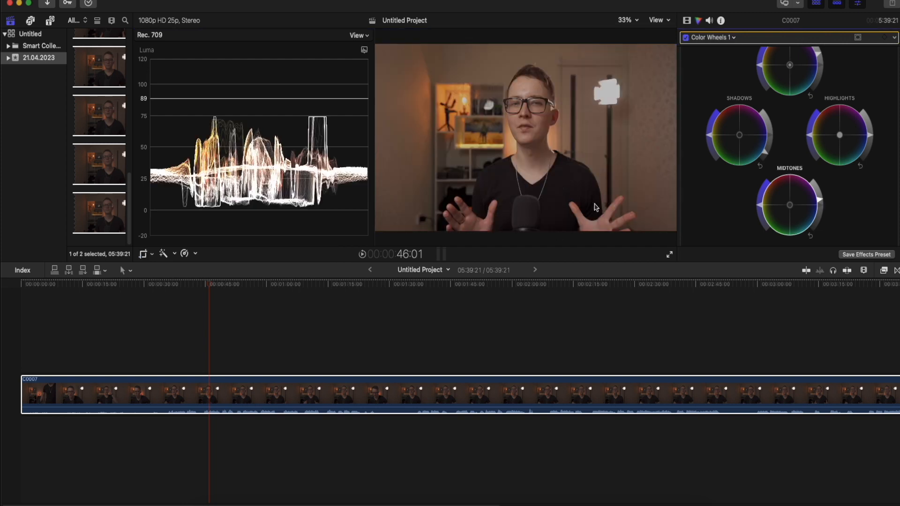
Add a Color Curves correction and place shadow and highlight control points on the Luma curve for a slight contrast adjustment.
{"action": "left_click", "coordinate": [713, 38]}
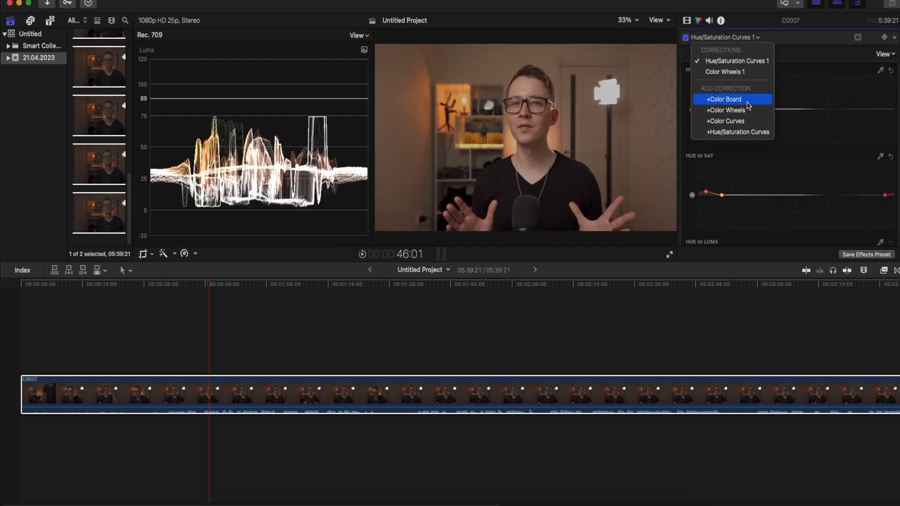
{"action": "left_click", "coordinate": [731, 120]}
{"action": "left_click", "coordinate": [737, 125]}
{"action": "left_click", "coordinate": [842, 92]}
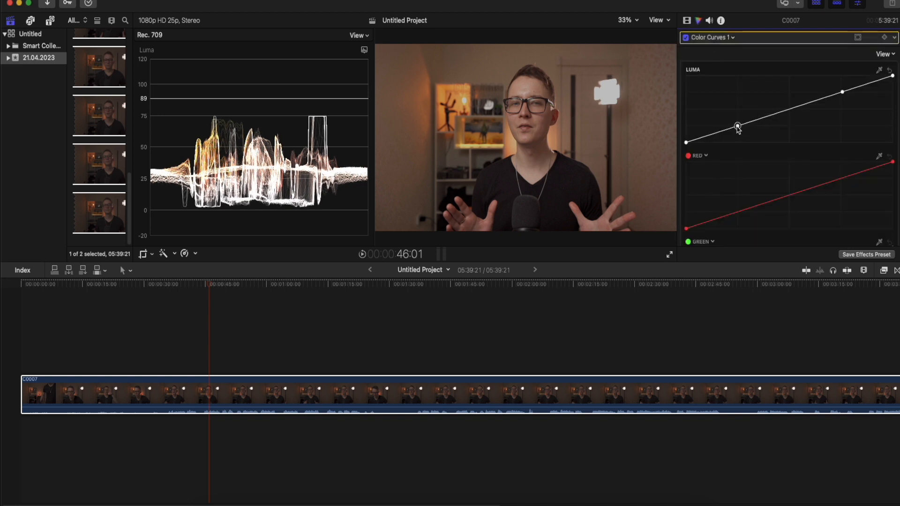
Add a second Color Wheels correction and raise its Global brightness slightly.
{"action": "left_click", "coordinate": [687, 20]}
{"action": "left_click", "coordinate": [699, 20]}
{"action": "left_click", "coordinate": [713, 38]}
{"action": "left_click", "coordinate": [731, 120]}
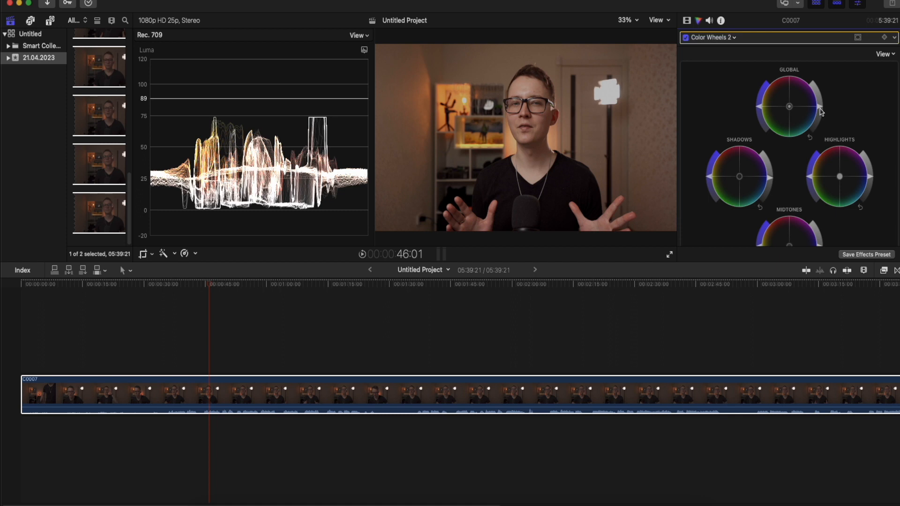
{"action": "left_click_drag", "start_coordinate": [820, 107], "coordinate": [820, 102]}
{"action": "scroll", "coordinate": [870, 183], "scroll_direction": "down", "scroll_amount": 3}
Show the clip's list of applied effects and open the Effects browser.
{"action": "left_click", "coordinate": [687, 20]}
{"action": "left_click", "coordinate": [884, 271]}
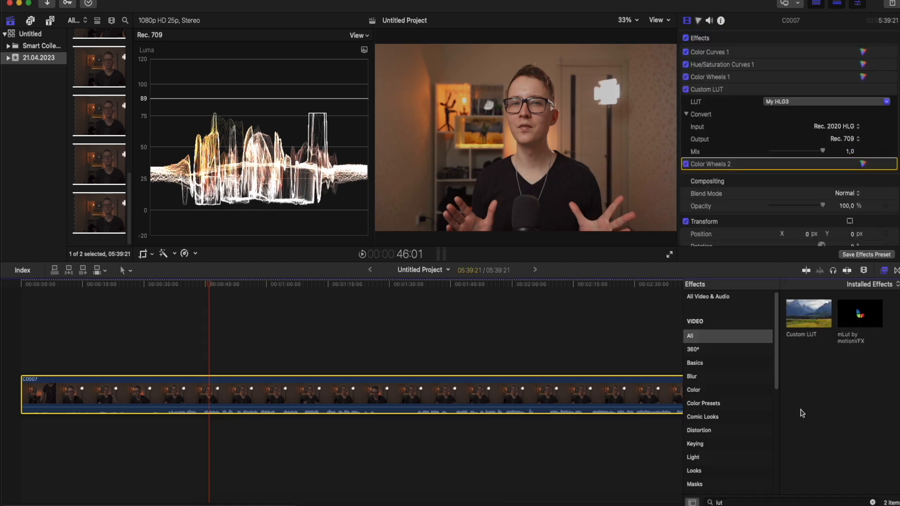